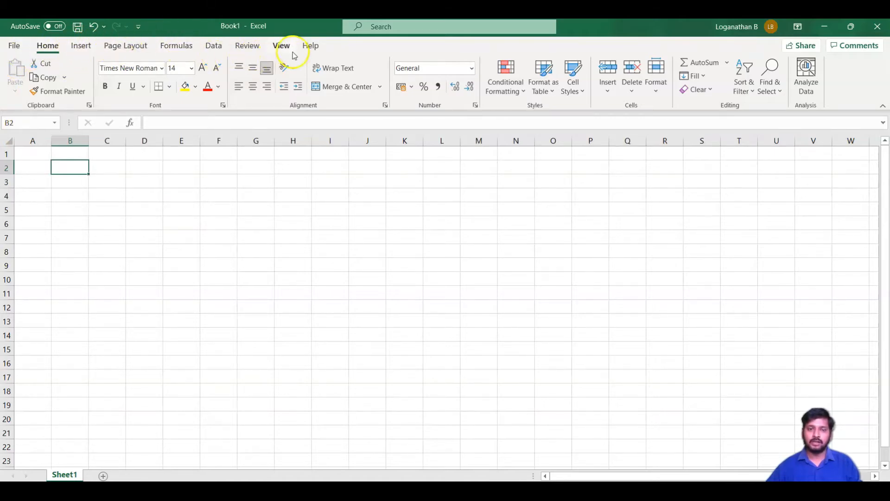
Examine the Financial, Logical, Text, Date & Time, Lookup & Reference, Math & Trig and additional function categories, plus the Insert Function dialog
click(186, 49)
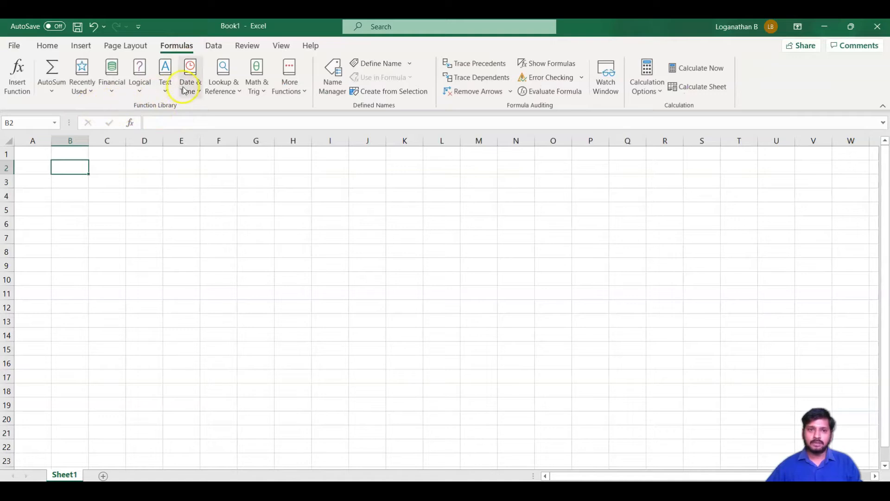
click(113, 93)
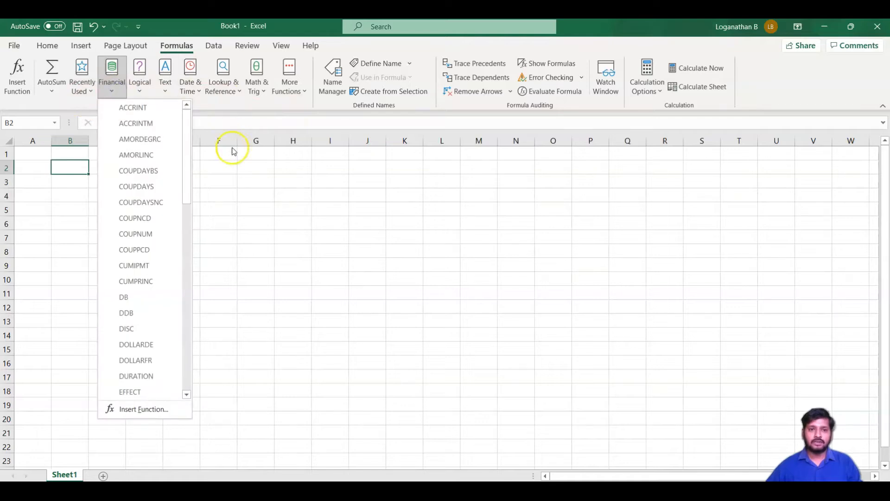
click(235, 183)
click(140, 93)
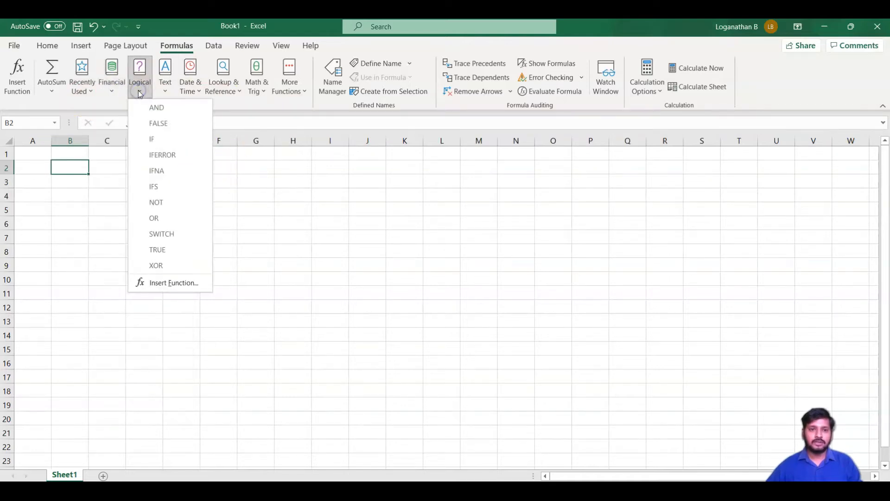
click(166, 92)
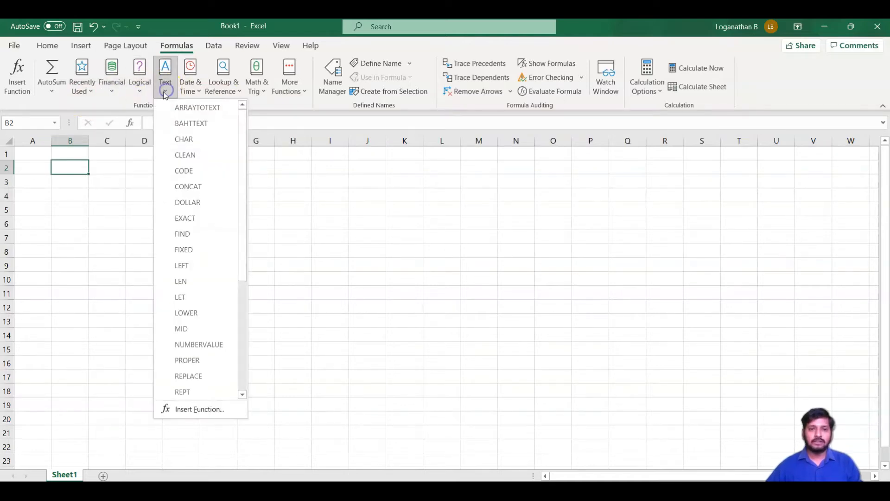
click(197, 91)
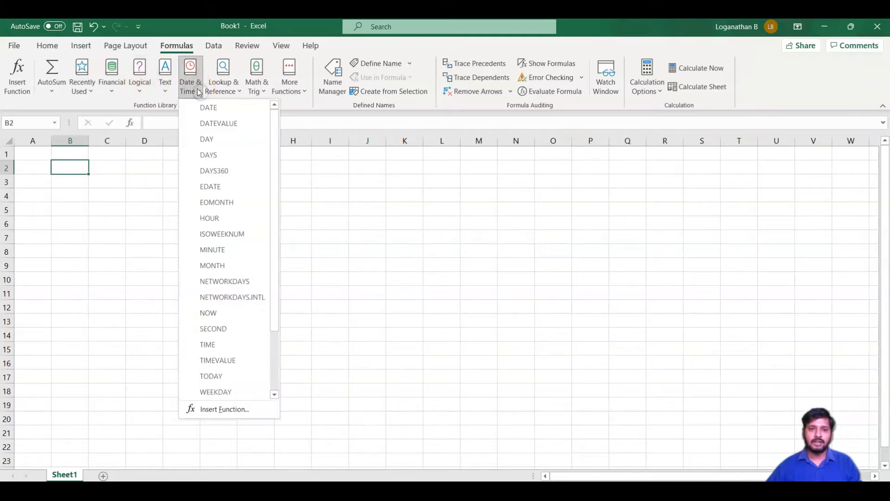
click(239, 94)
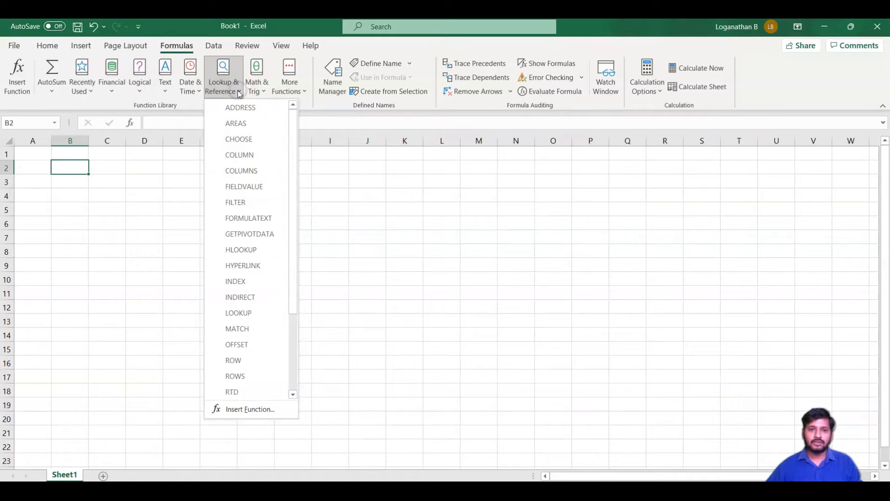
click(262, 93)
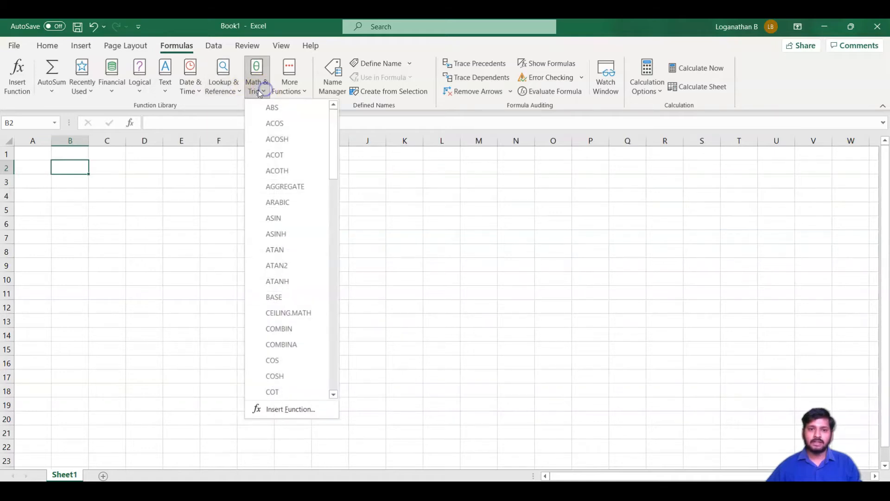
click(304, 92)
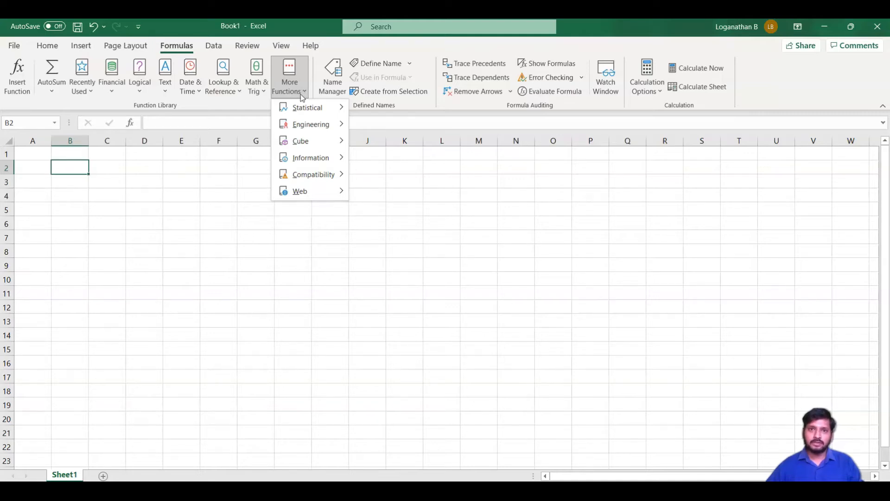
click(155, 200)
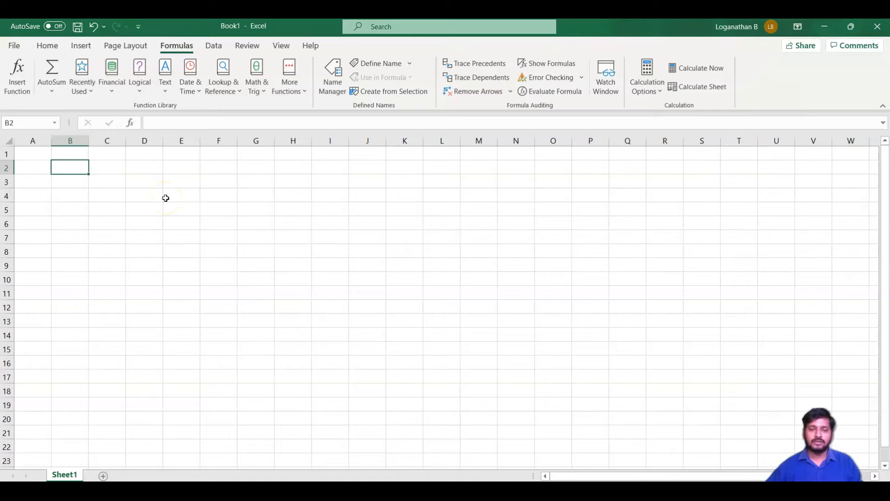
click(134, 123)
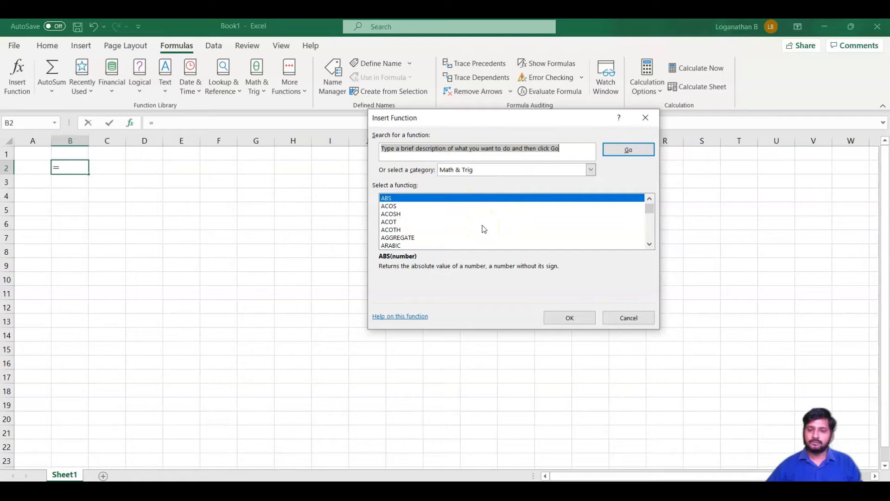
click(629, 317)
click(119, 191)
click(116, 180)
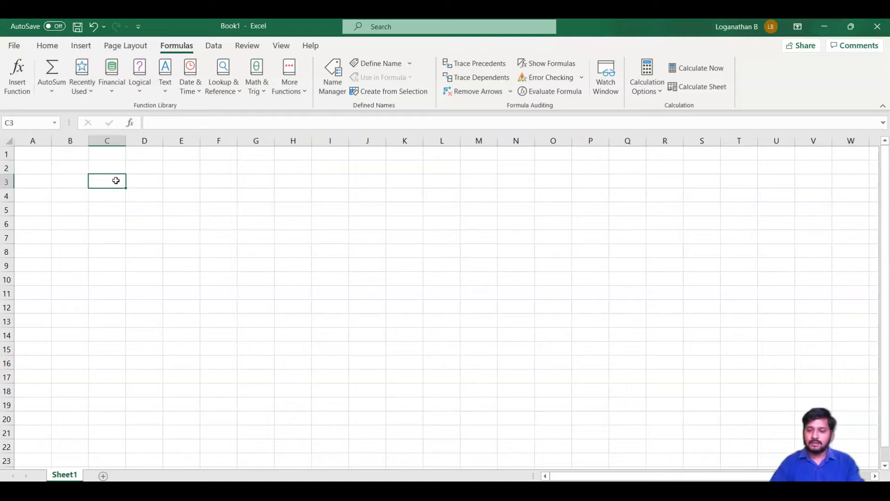
text(=)
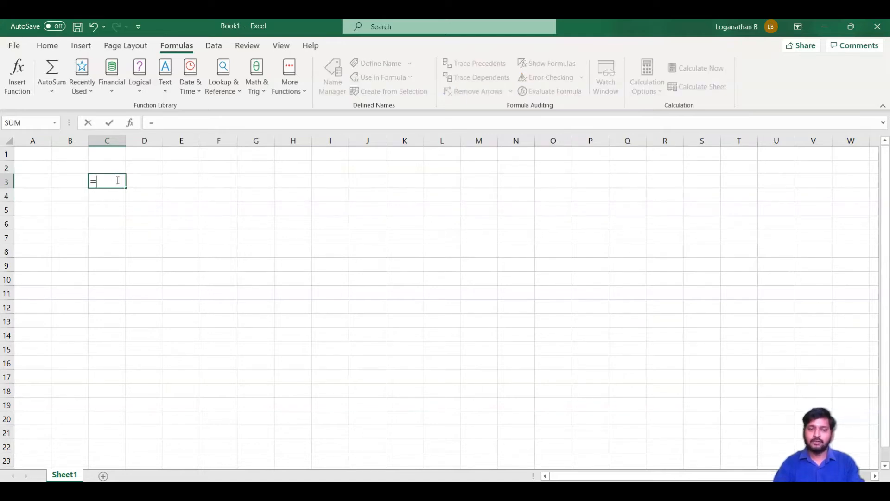
text(i)
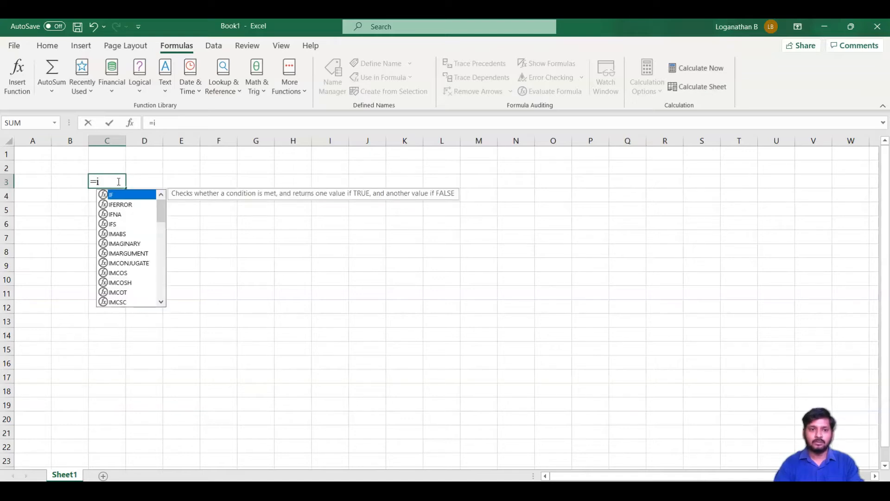
text(f)
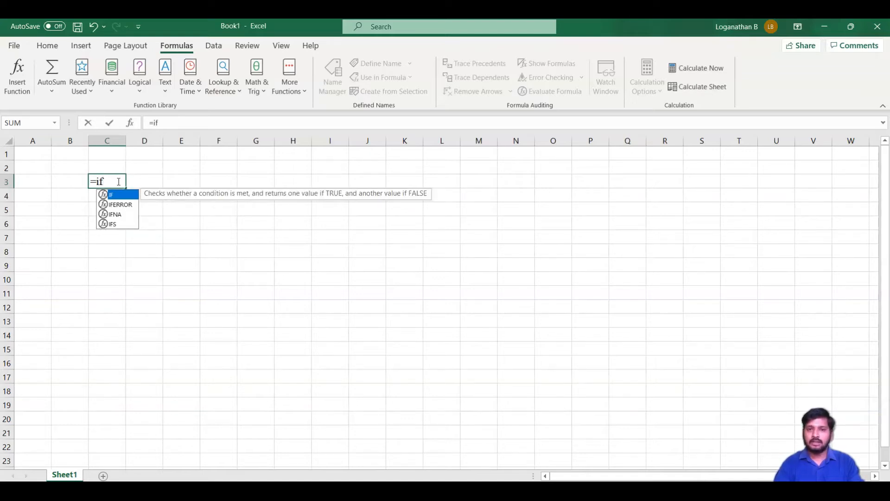
key(Tab)
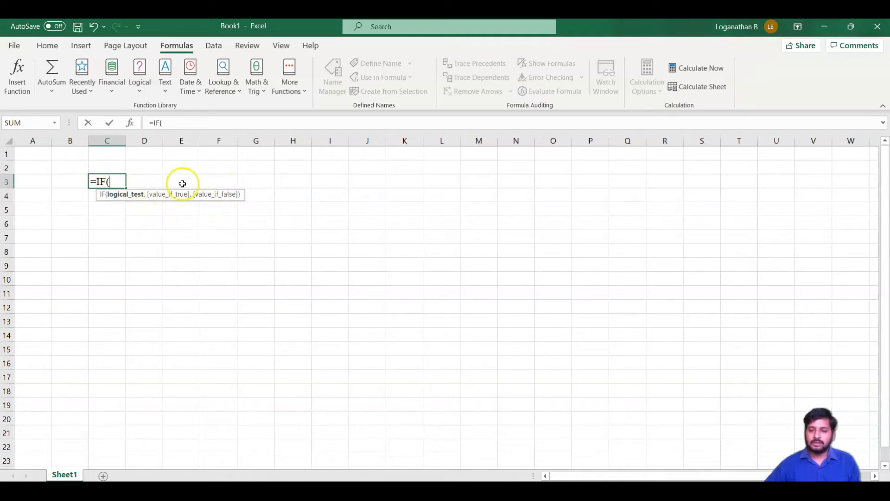
key(BackSpace)
key(BackSpace)
key(BackSpace)
key(BackSpace)
key(Escape)
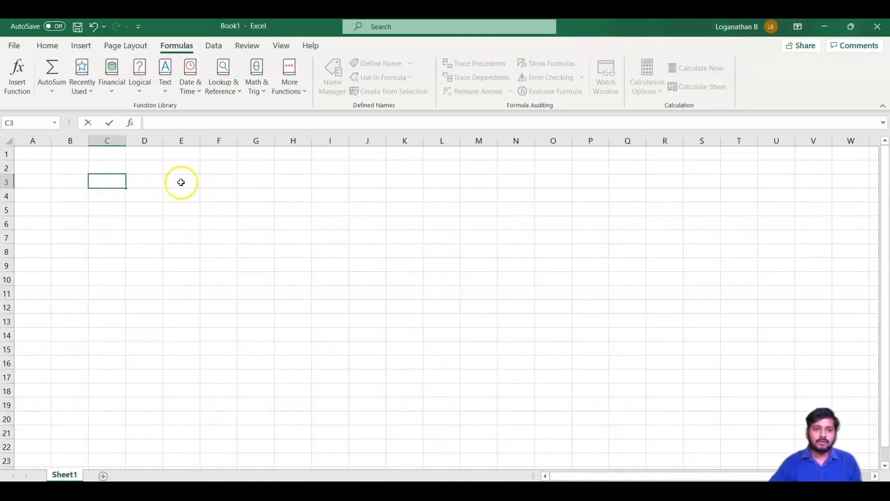
click(172, 209)
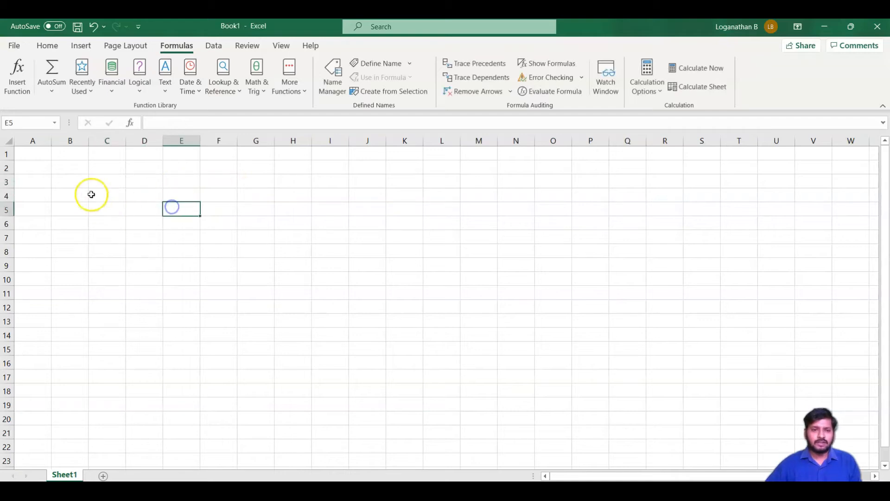
Enter the numbers 23, 45, 76, 89, 76, 44 and 33 in cells C2 to C8
click(109, 170)
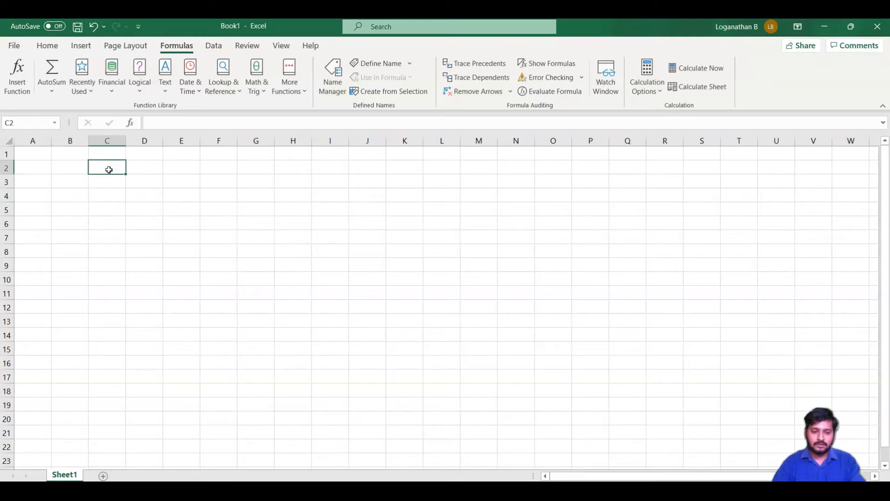
text(23)
key(Return)
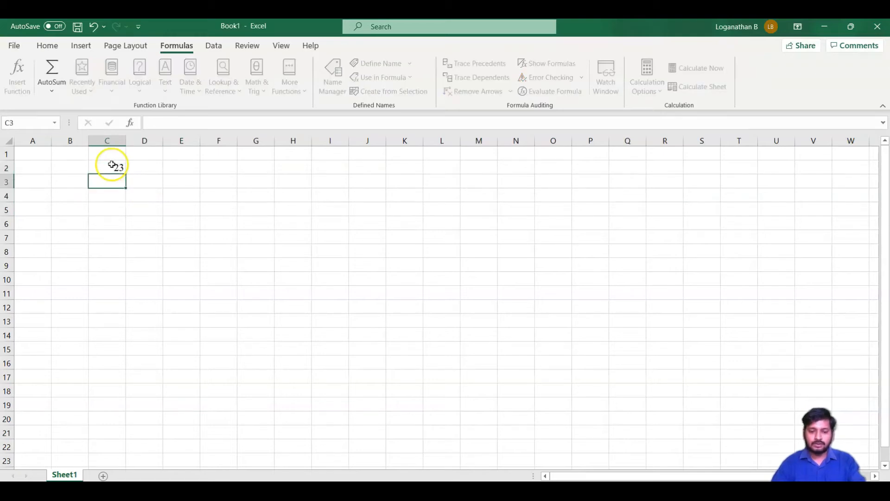
text(45)
key(Return)
text(76)
key(Return)
text(89)
key(Return)
text(76)
key(Return)
text(44)
key(Return)
text(33)
key(Return)
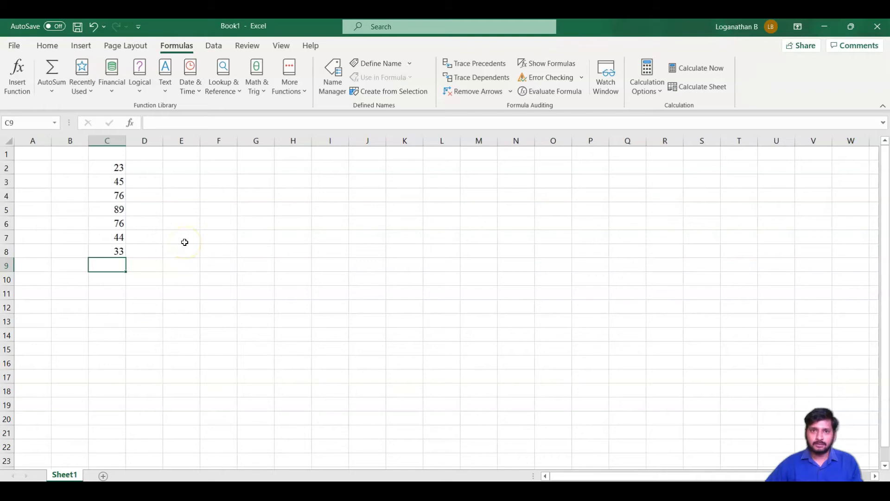
Insert the SUM function from the Math & Trig category in cell C9 for range C2:C8, and clear the cell
click(48, 46)
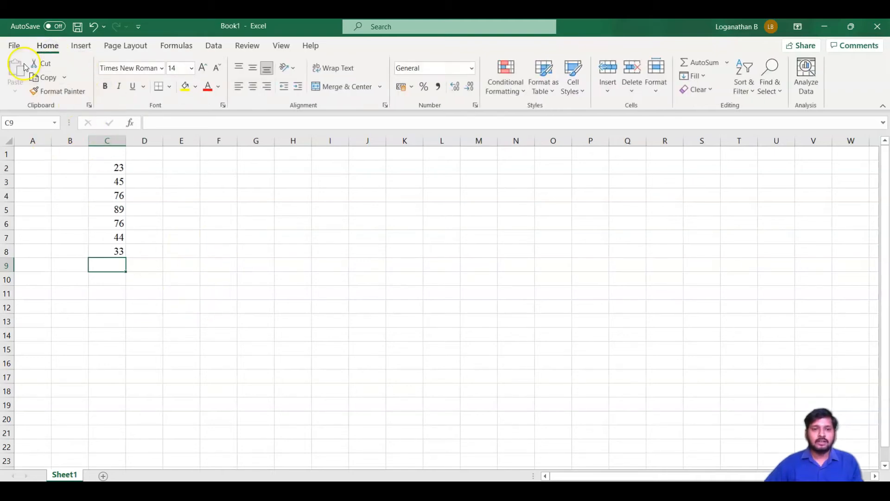
click(181, 48)
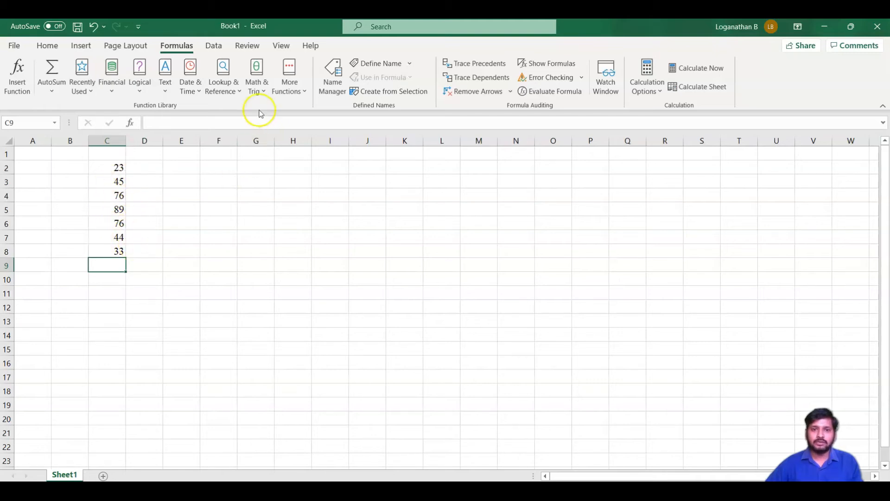
click(267, 93)
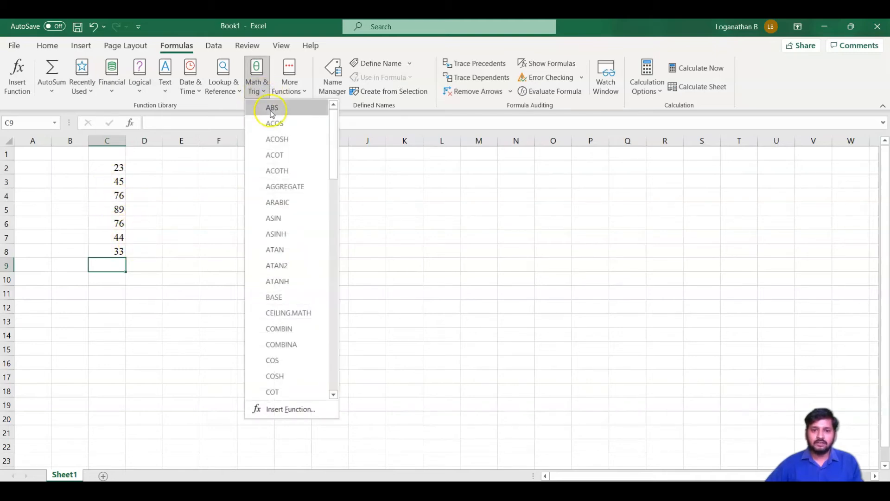
scroll(304, 194, down, 16)
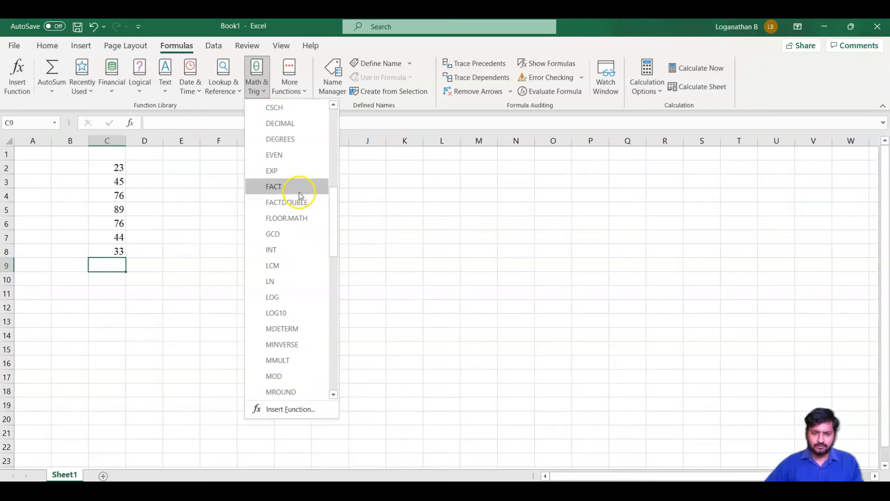
scroll(299, 234, down, 3)
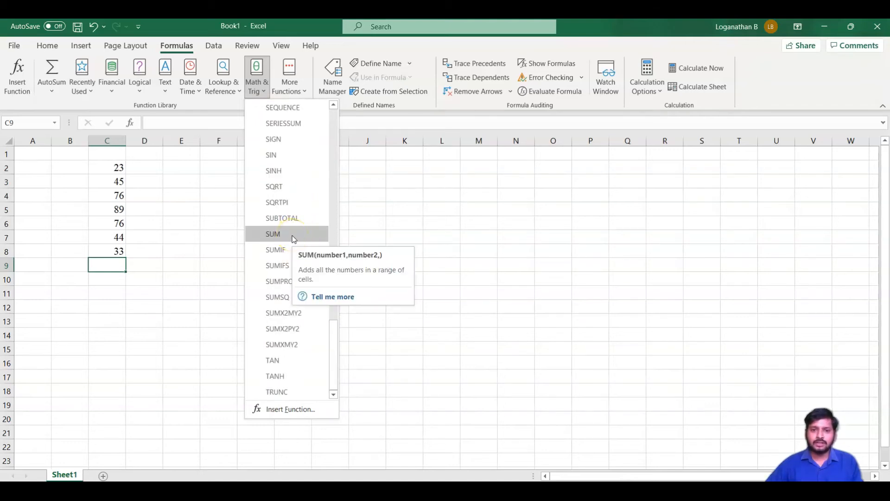
click(293, 235)
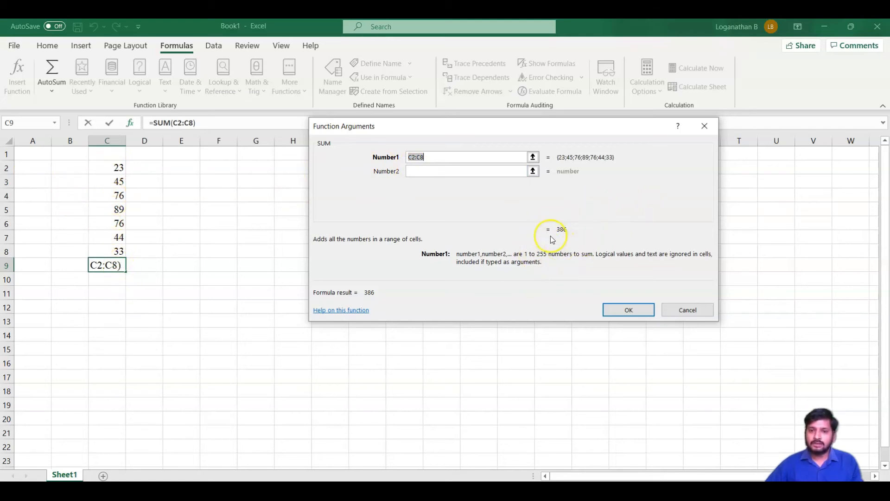
click(635, 313)
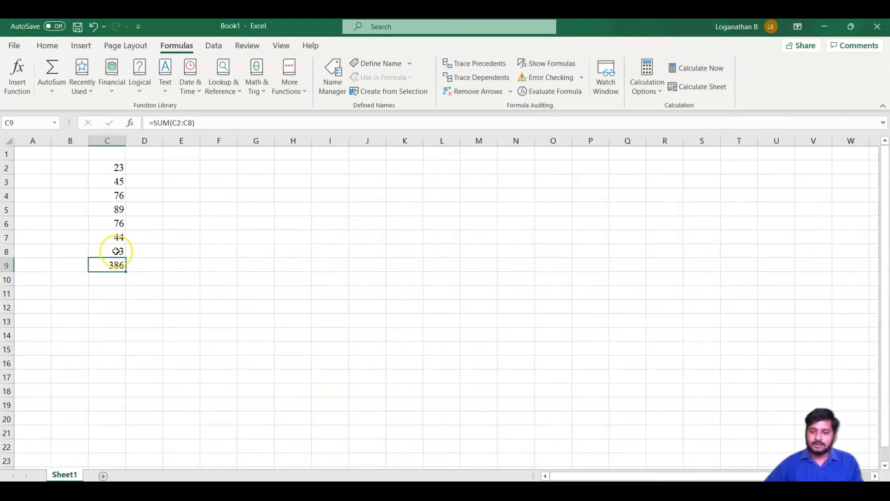
key(Delete)
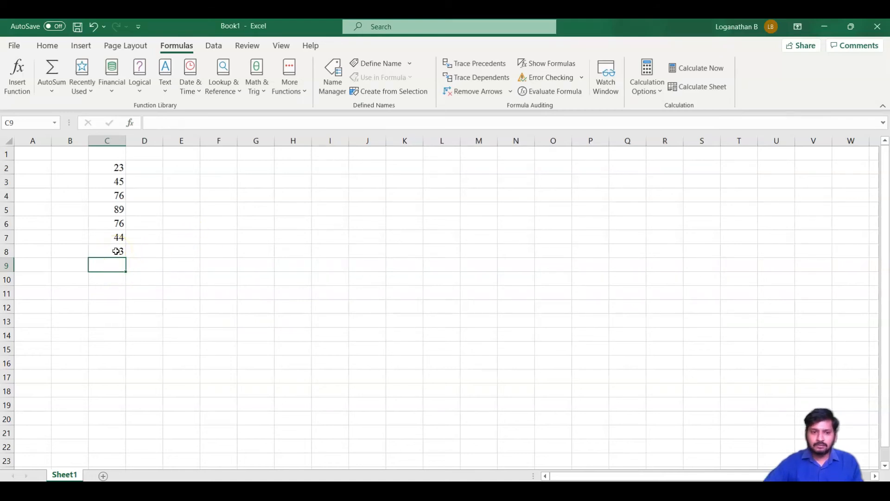
Use the Insert Function search for "sum" to add SUM of C2:C8 in cell C9, and clear the cell
click(130, 123)
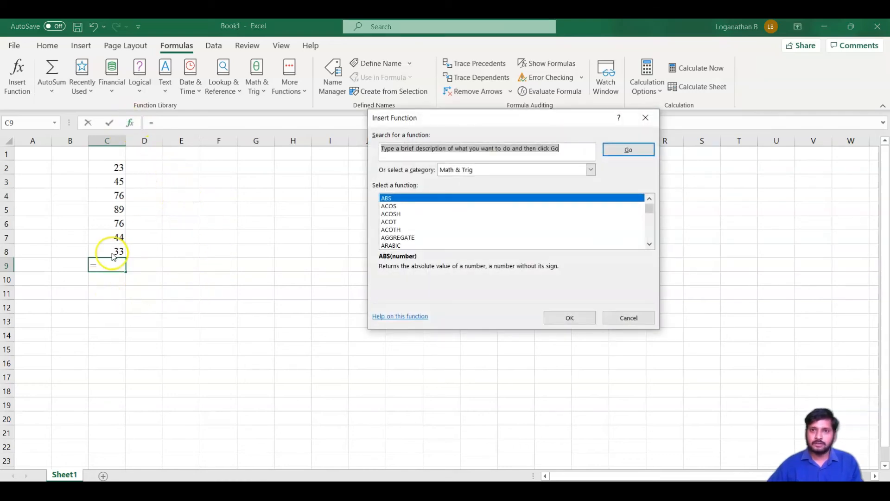
click(649, 244)
click(649, 244)
click(649, 244)
click(649, 244)
click(649, 244)
click(649, 244)
click(649, 244)
text(s)
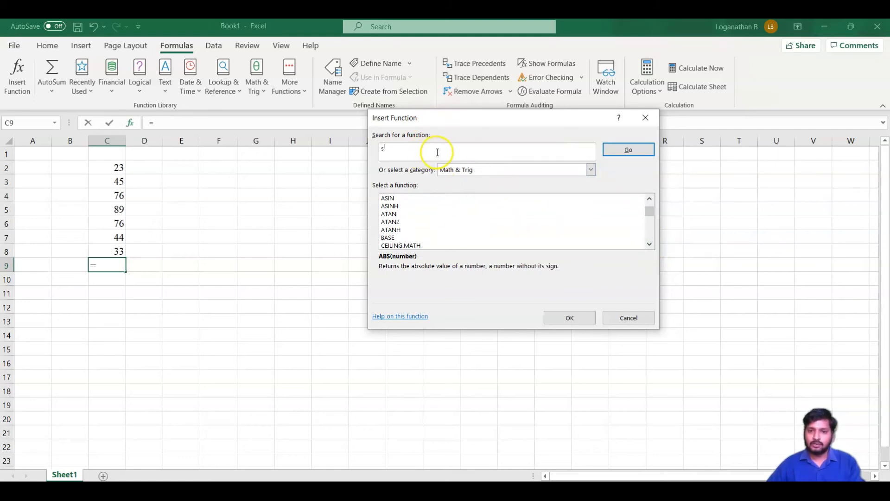
text(um)
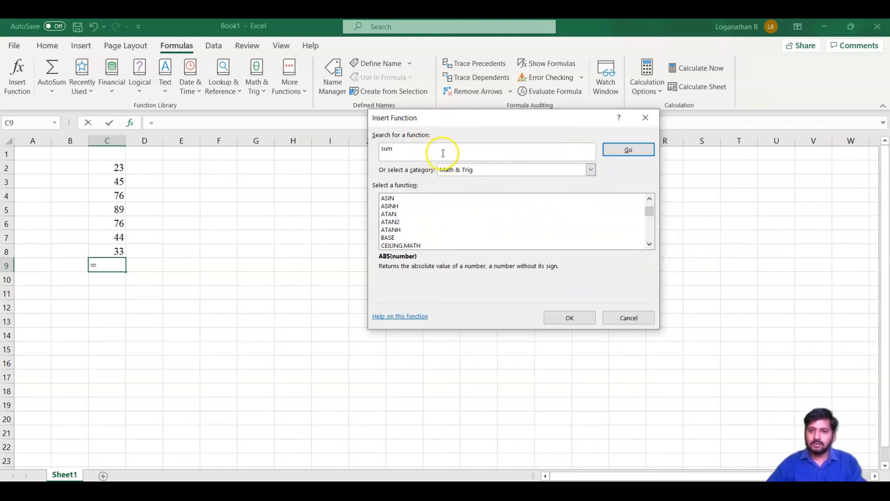
click(625, 151)
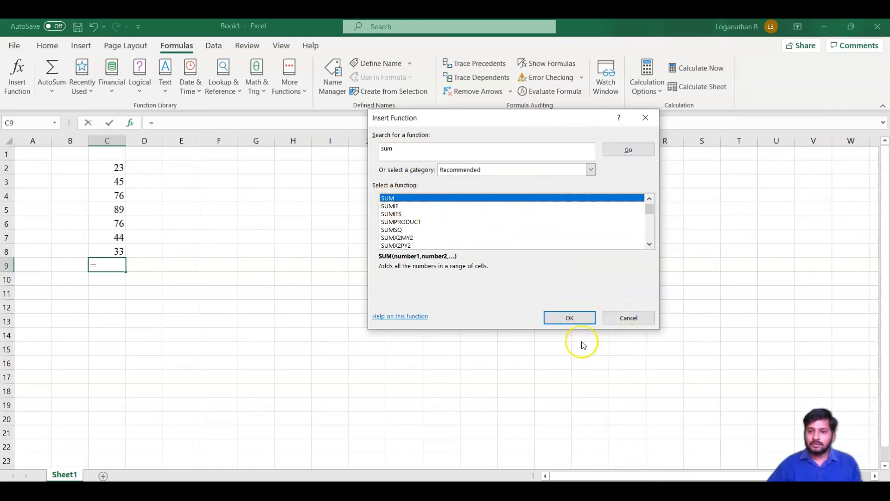
click(574, 318)
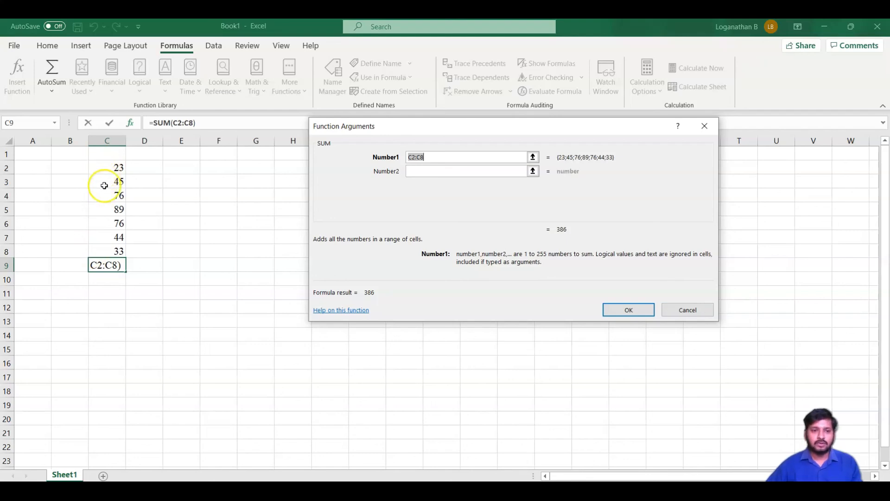
click(633, 310)
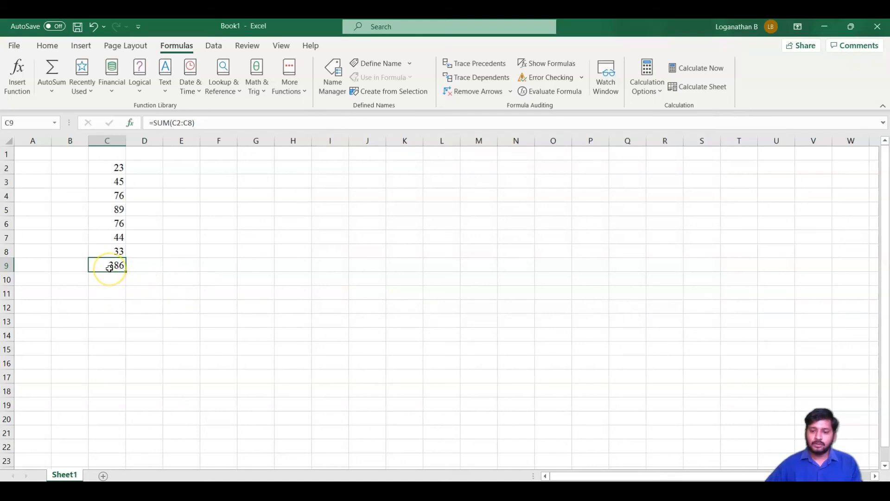
key(Delete)
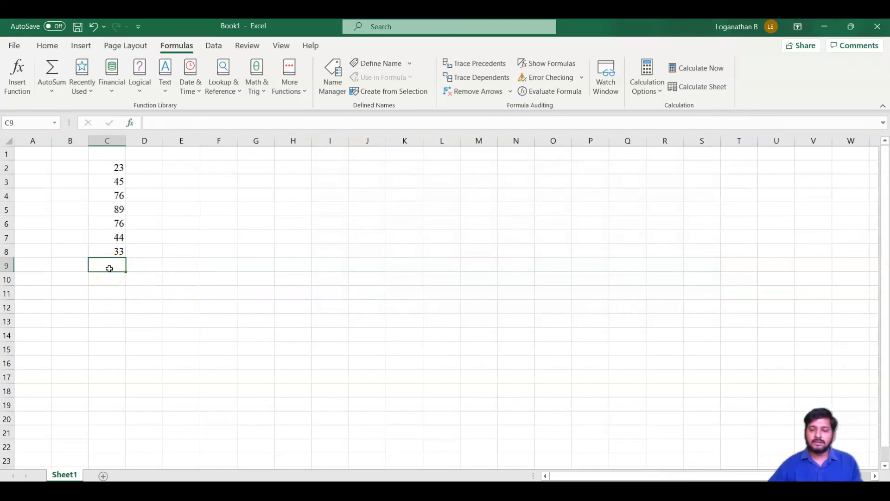
Write the formula =SUM(C2:C8) directly in cell C9, using the autocomplete suggestion for SUM, and reselect the cell
text(=)
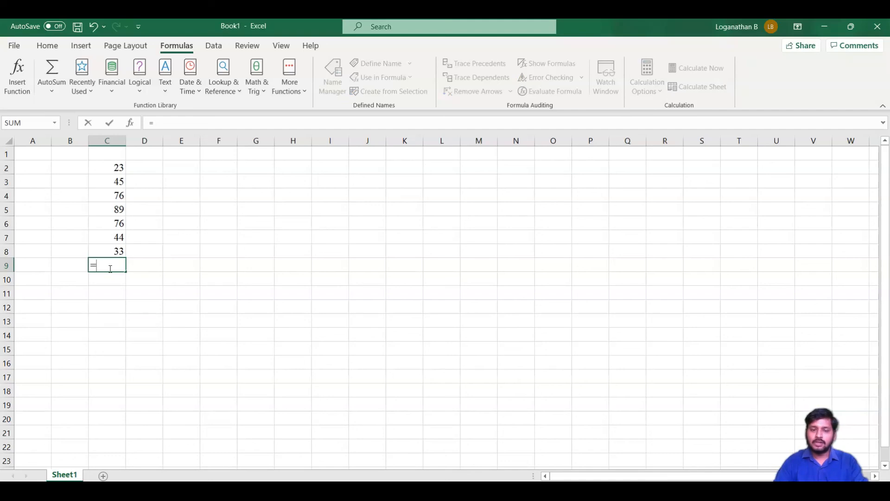
text(sum)
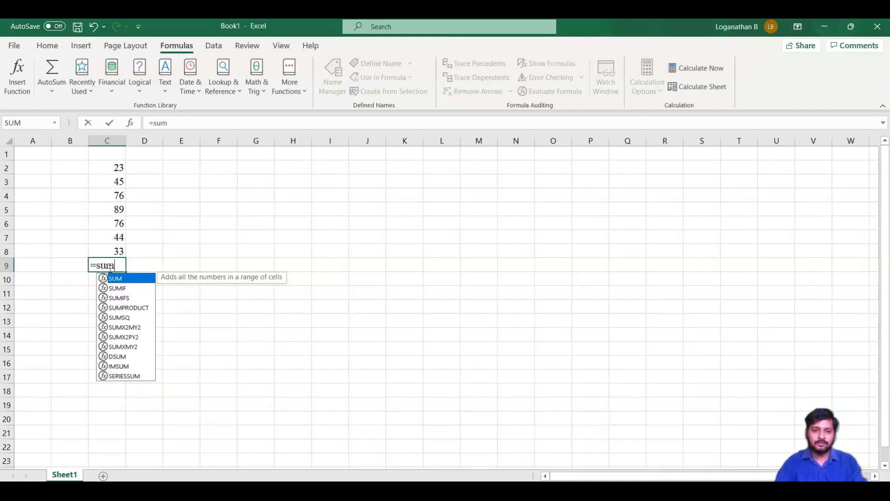
key(Tab)
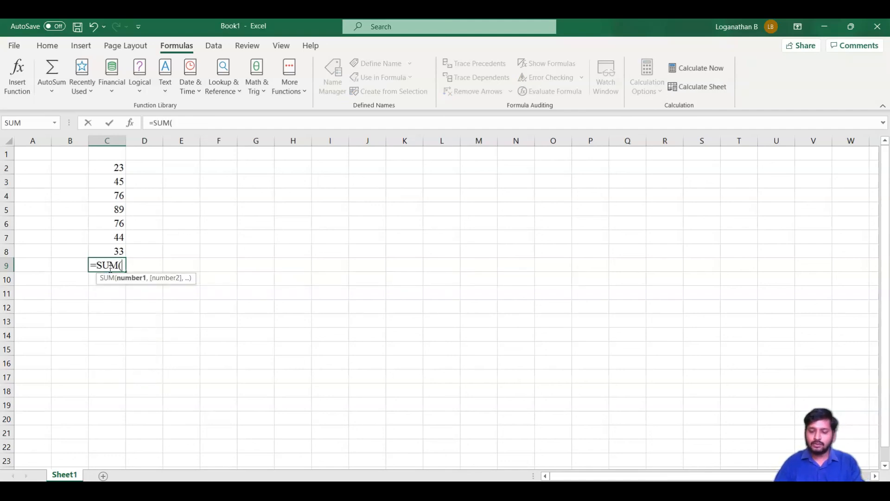
key(Up)
key(Up)
key(Up)
key(Up)
key(Up)
key(Up)
key(Up)
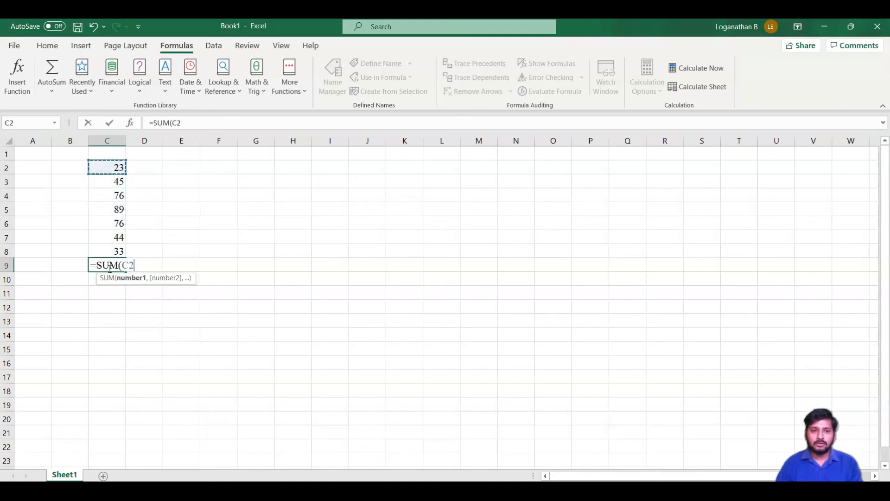
key(shift+Down)
key(shift+Down)
key(shift+Down)
key(shift+Down)
key(shift+Down)
key(shift+Down)
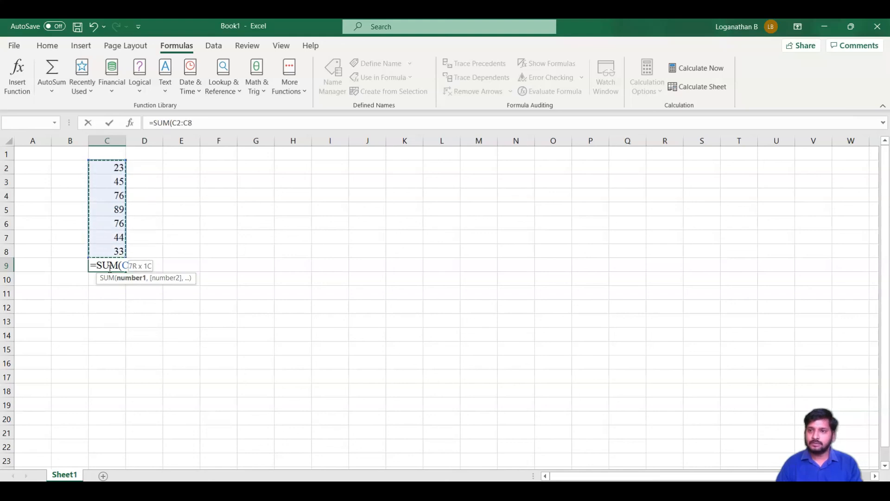
key(Return)
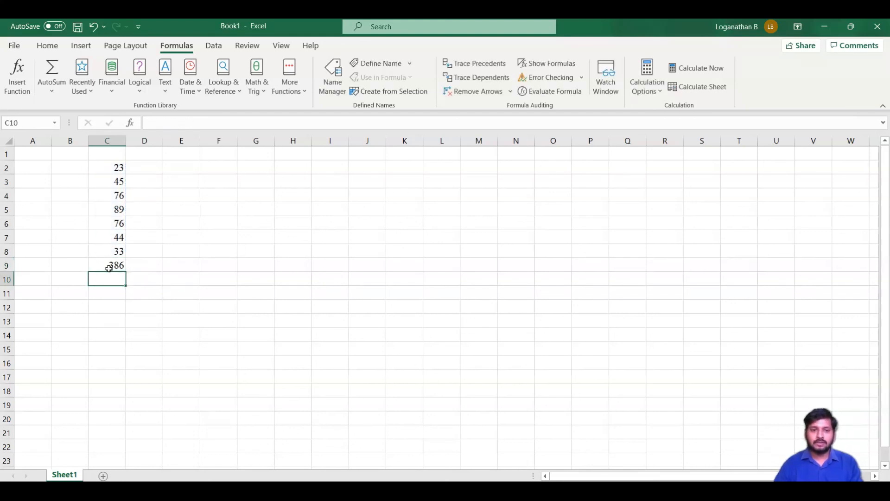
click(107, 268)
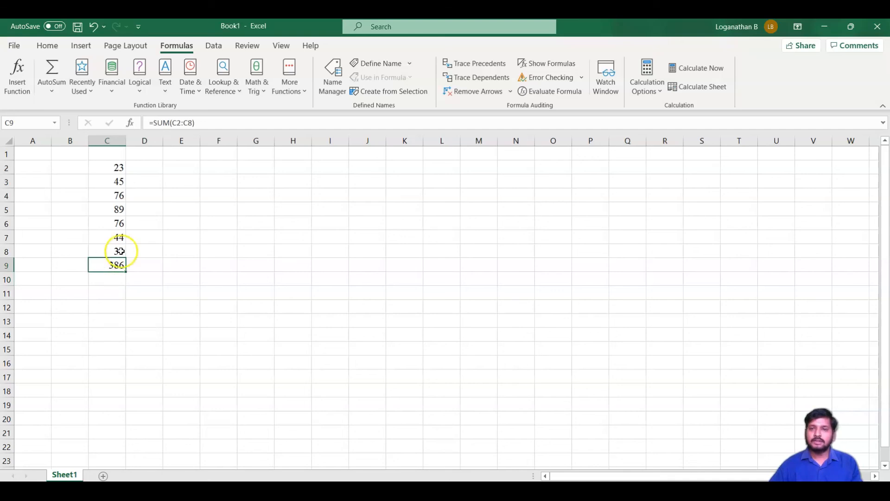